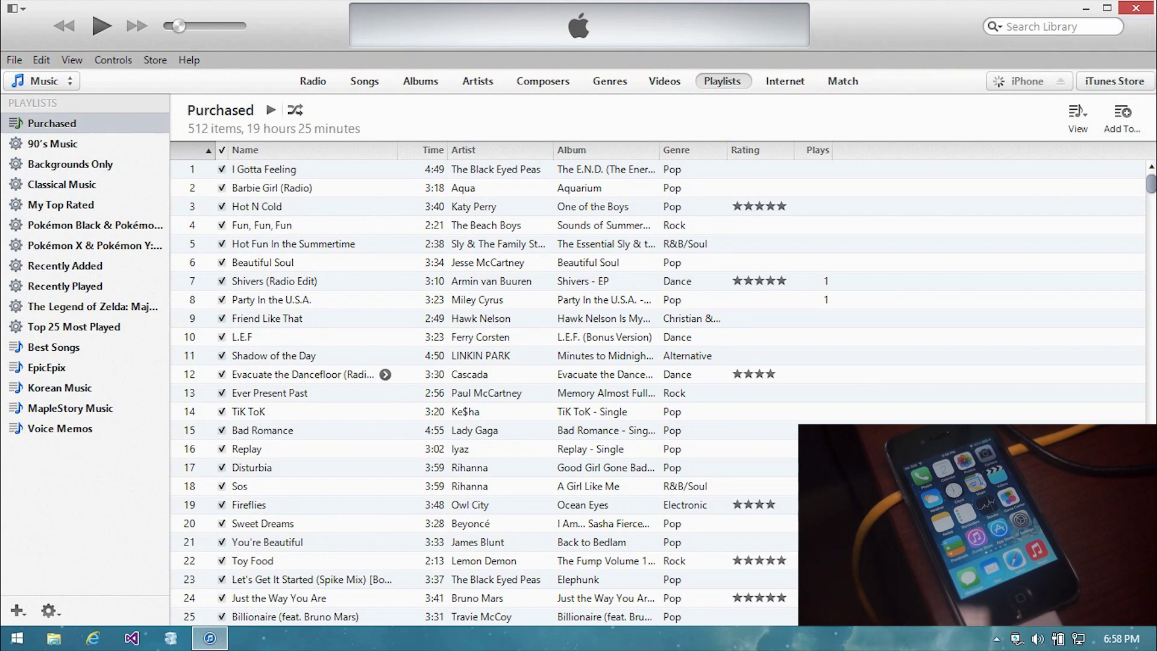
Open the connected iPhone's page in the iTunes library
click(1025, 81)
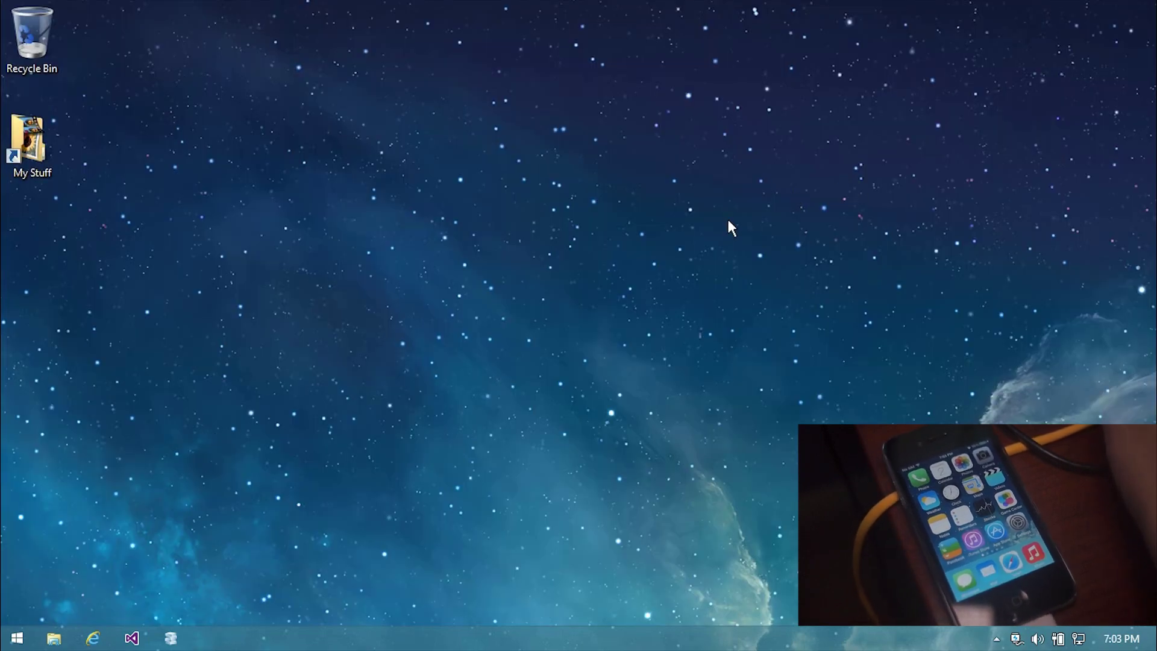
Switch to Internet Explorer and load the website geeksn0w.it
click(101, 637)
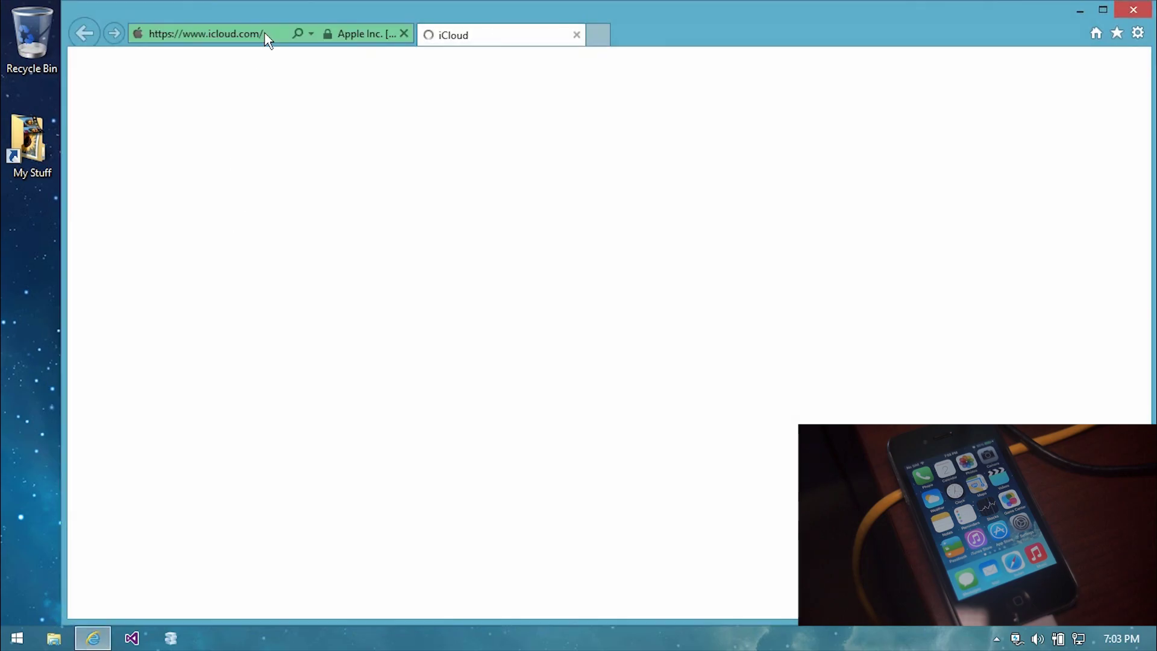
click(265, 35)
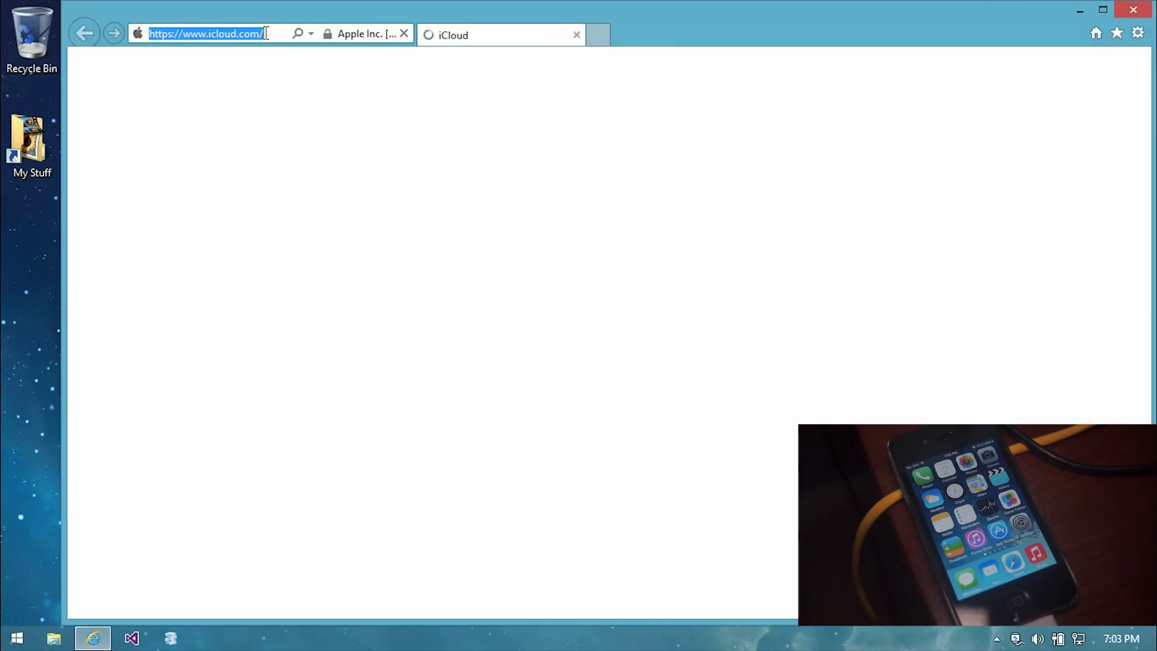
text(geeksn0w.it)
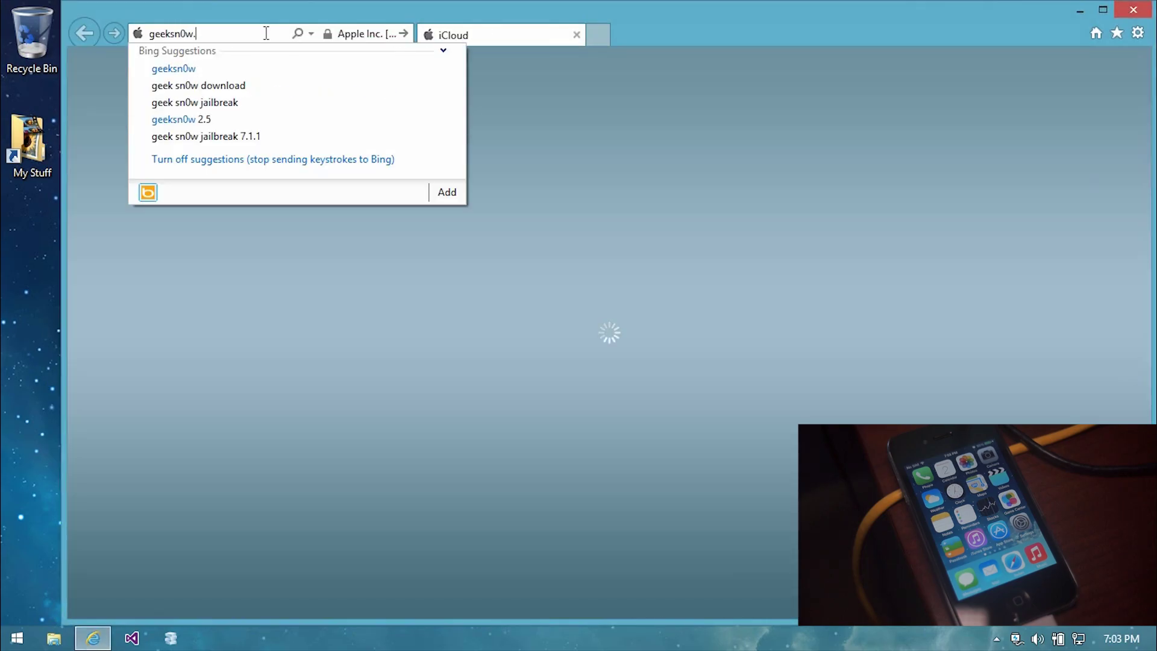
key(Return)
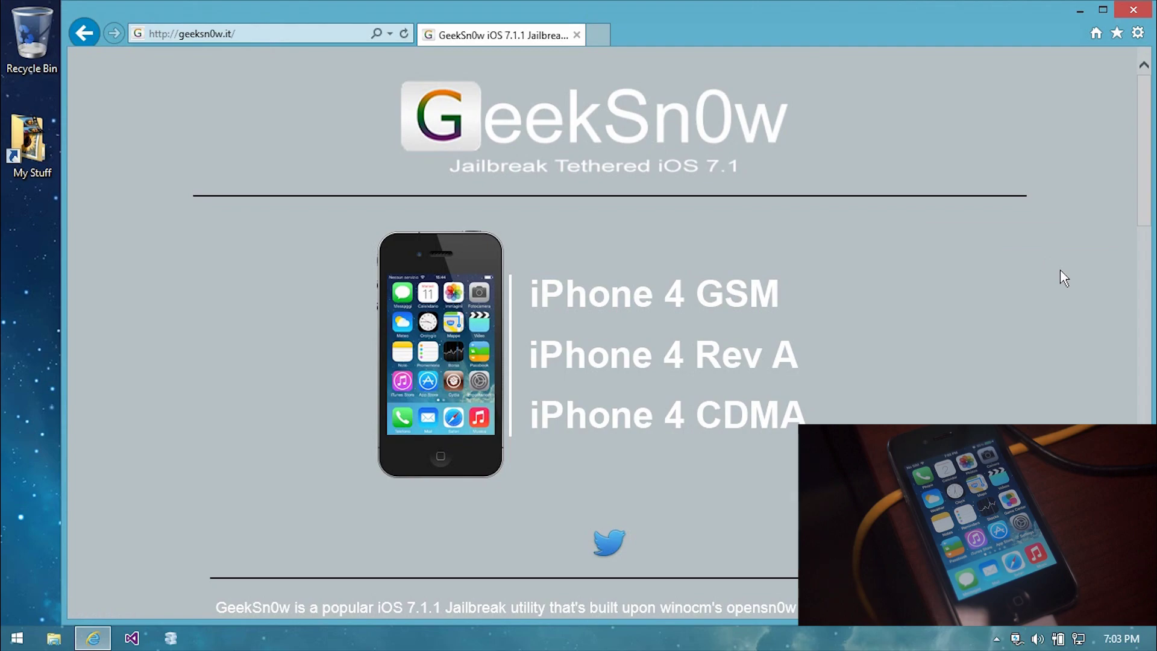
Download the Windows version of GeekSn0w and save its zip file to the desktop
scroll(1065, 278, down, 6)
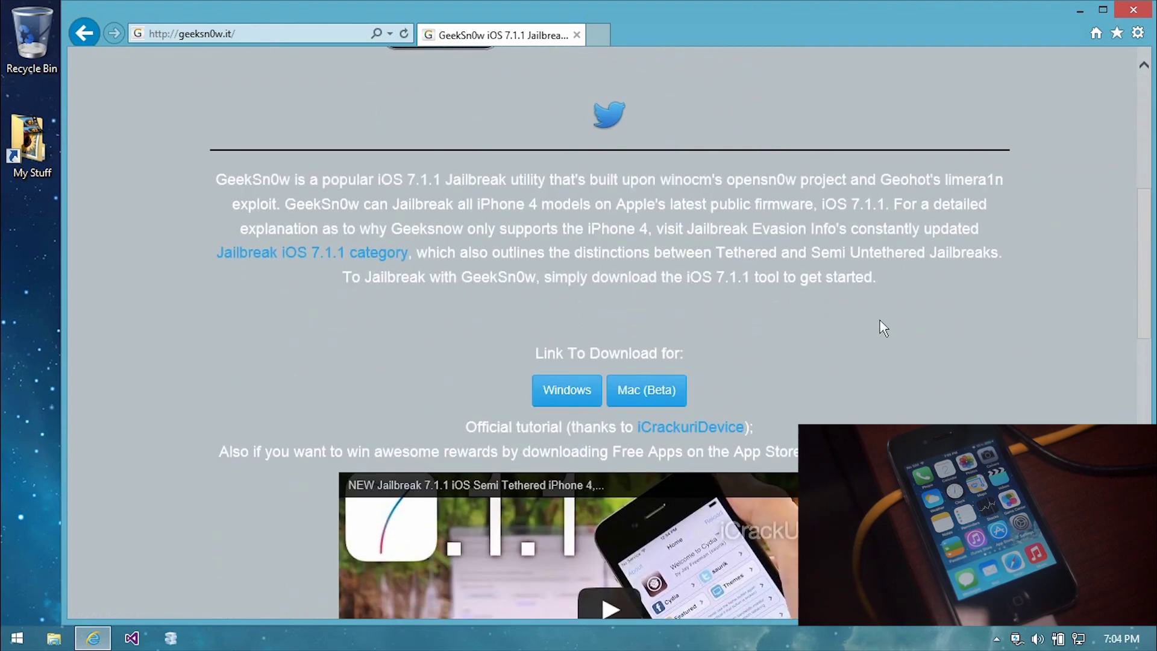
click(588, 391)
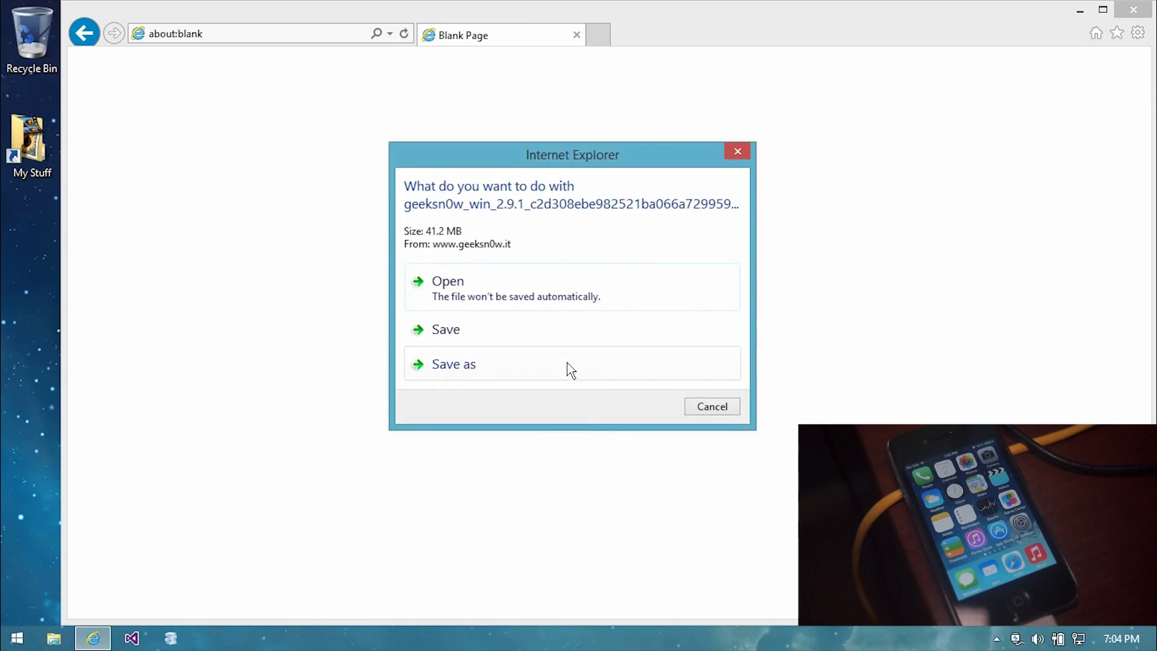
click(568, 363)
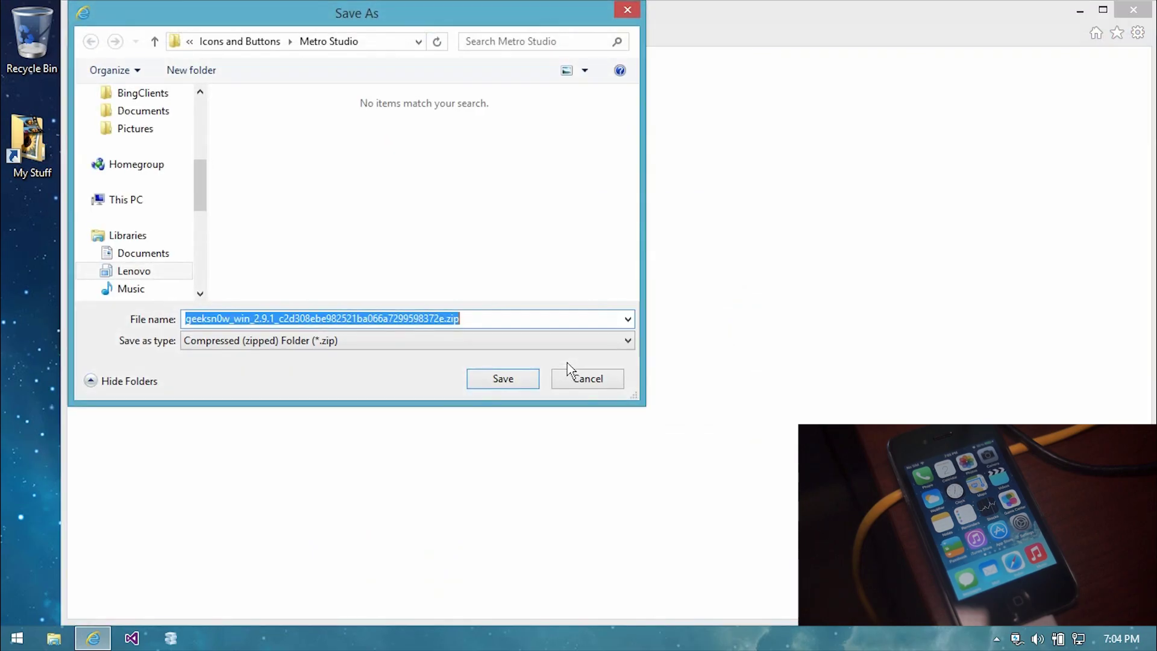
scroll(133, 181, down, 3)
click(136, 129)
click(501, 383)
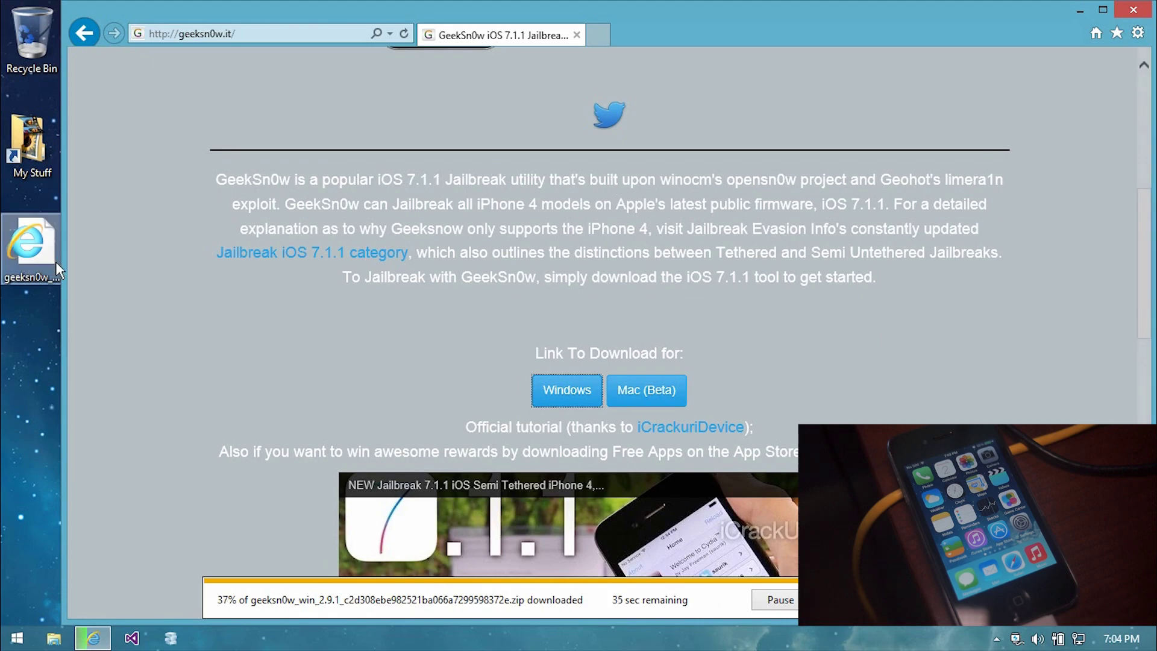
drag(61, 261, 66, 263)
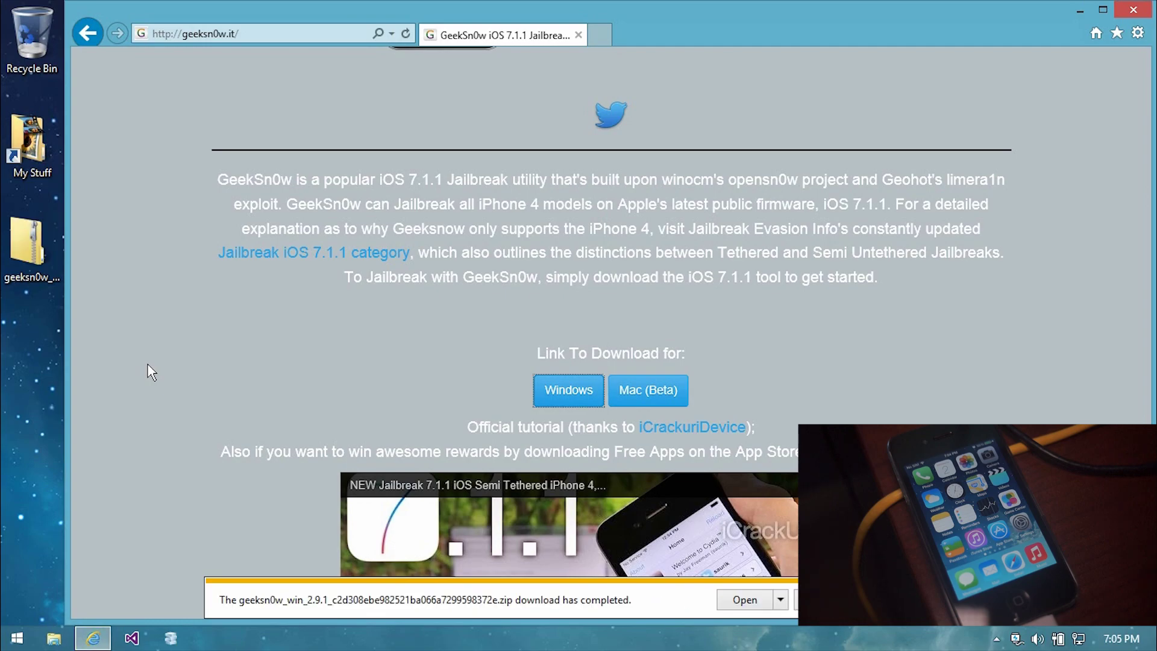
Close the browser and extract the downloaded GeekSn0w zip into its own folder on the desktop
click(1136, 10)
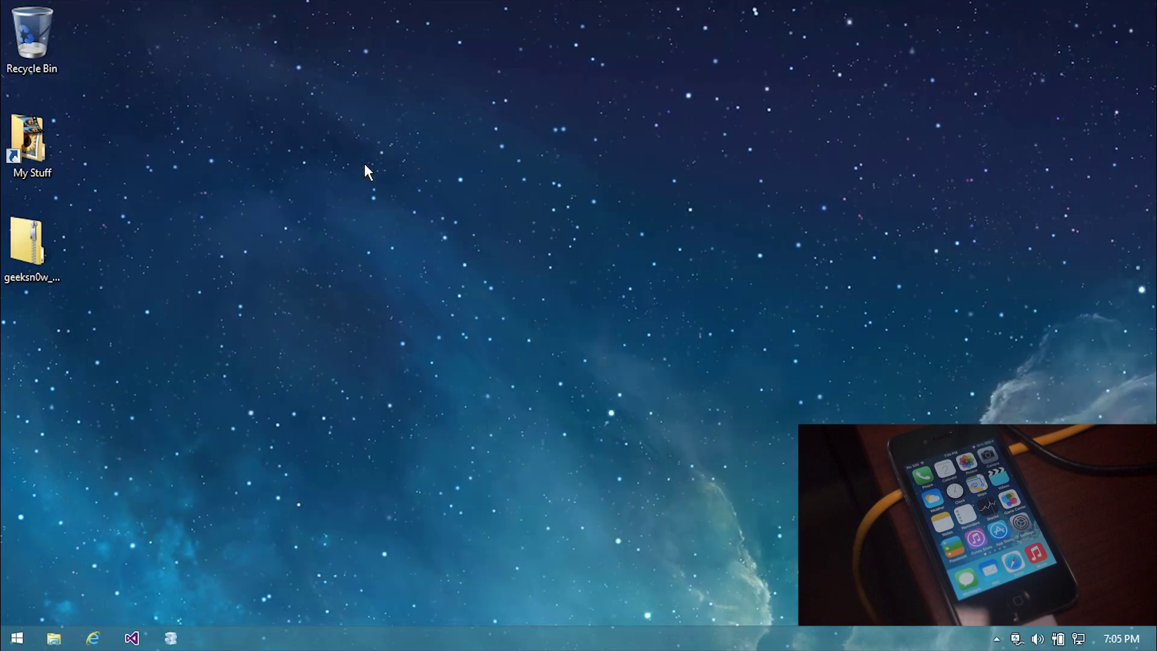
click(38, 250)
right_click(35, 243)
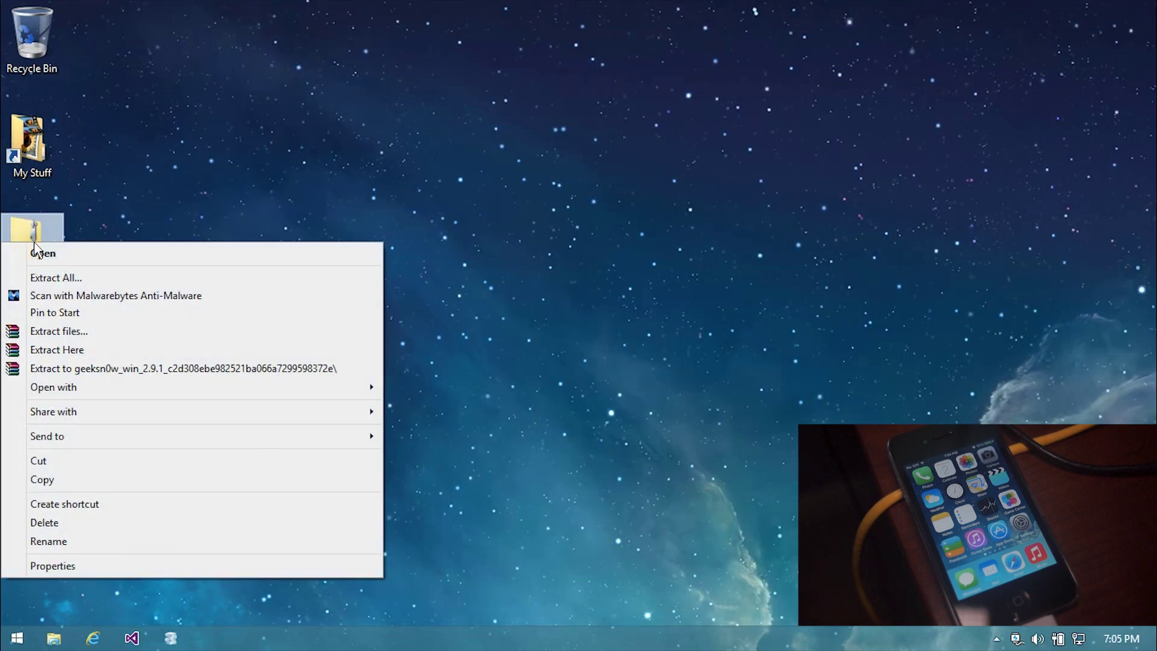
click(119, 281)
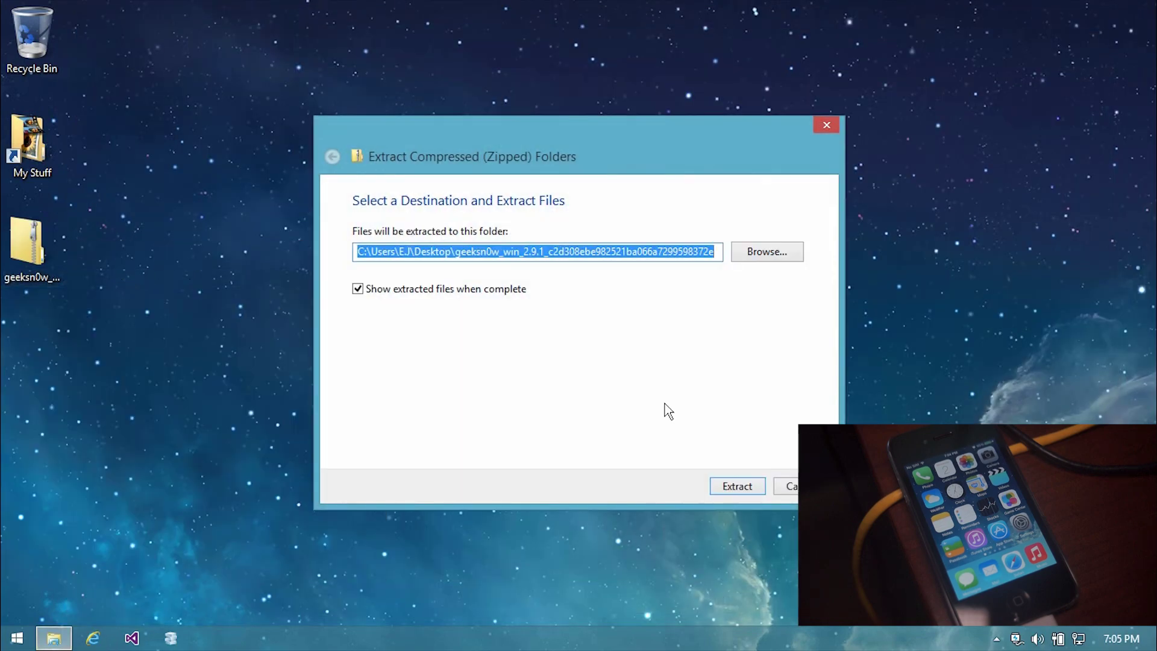
click(737, 488)
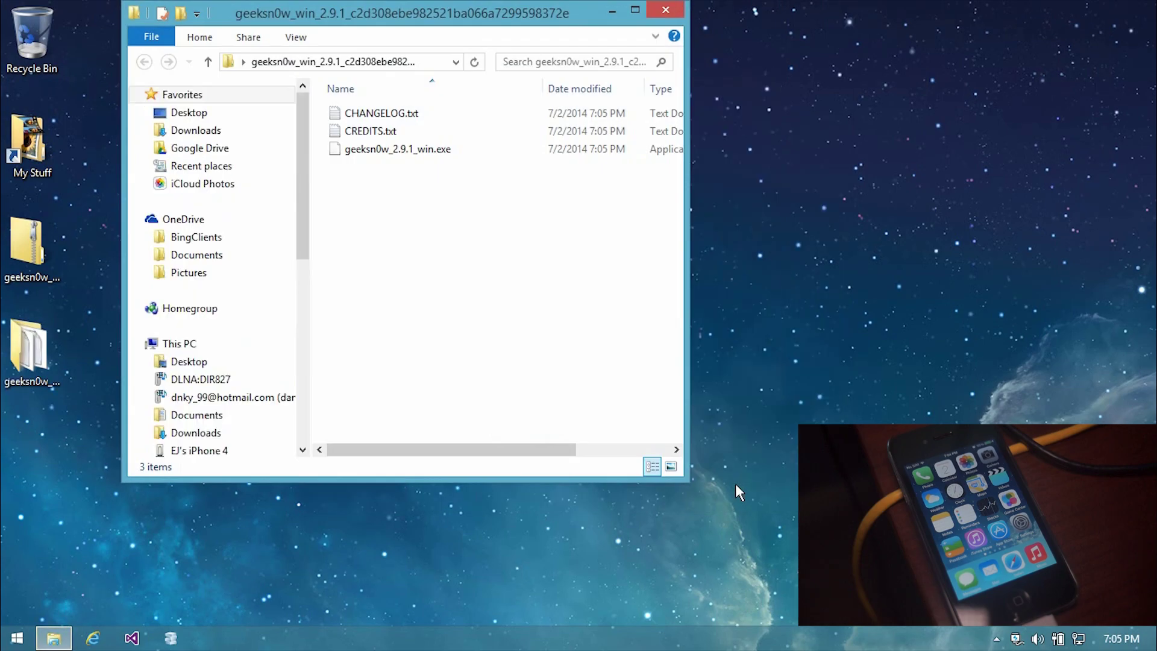
Launch geeksn0w_2.9.1_win.exe from the extracted folder and close the folder window
double_click(440, 151)
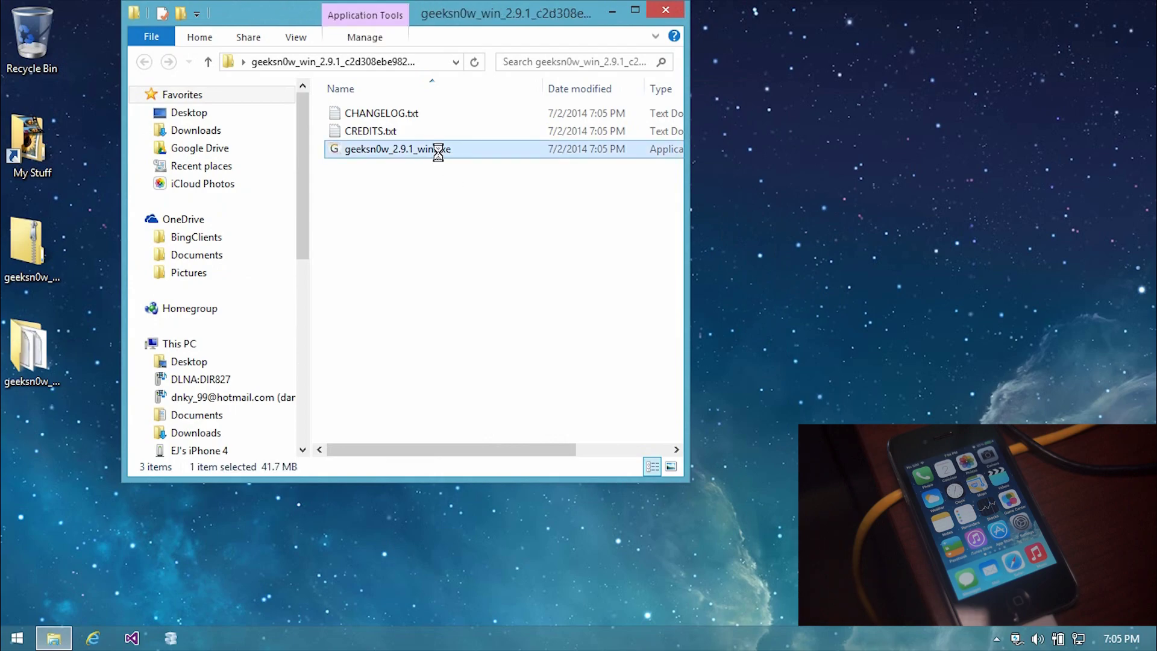
right_click(440, 150)
click(425, 183)
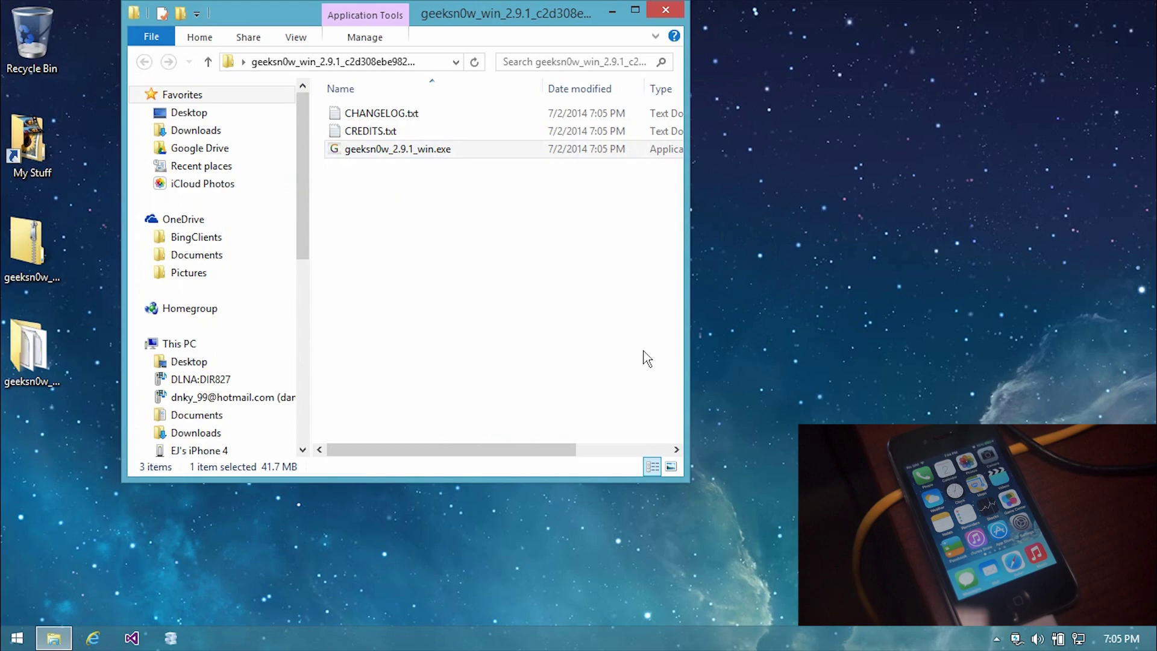
click(664, 11)
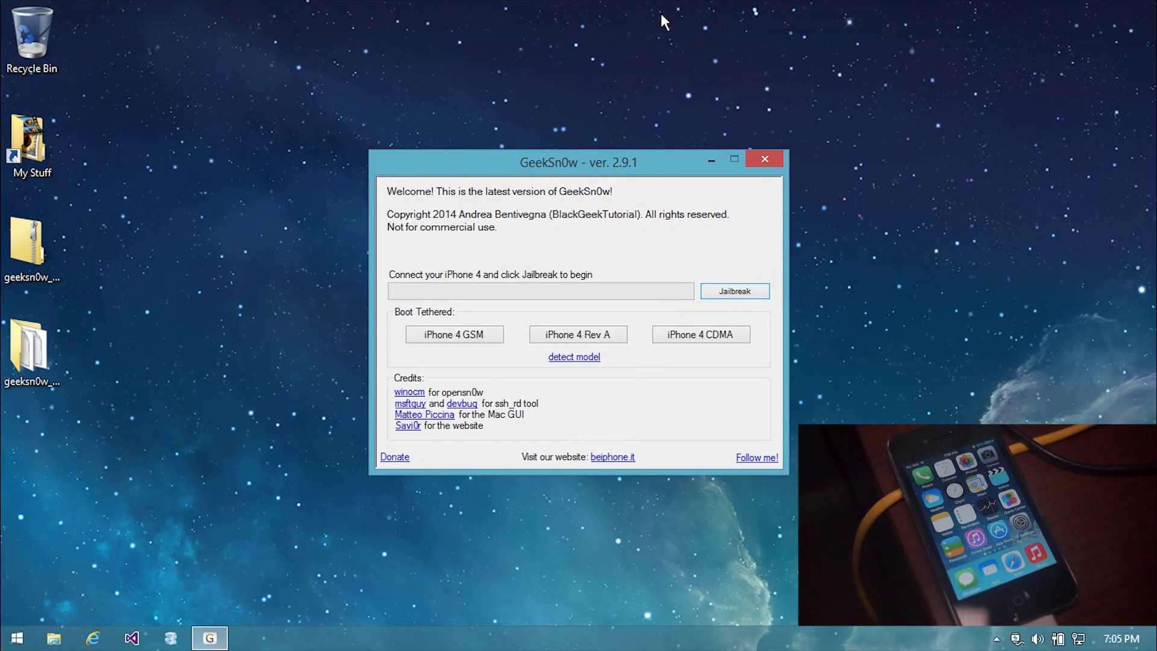
Detect the model of the connected iPhone with GeekSn0w and dismiss the detection result
click(597, 365)
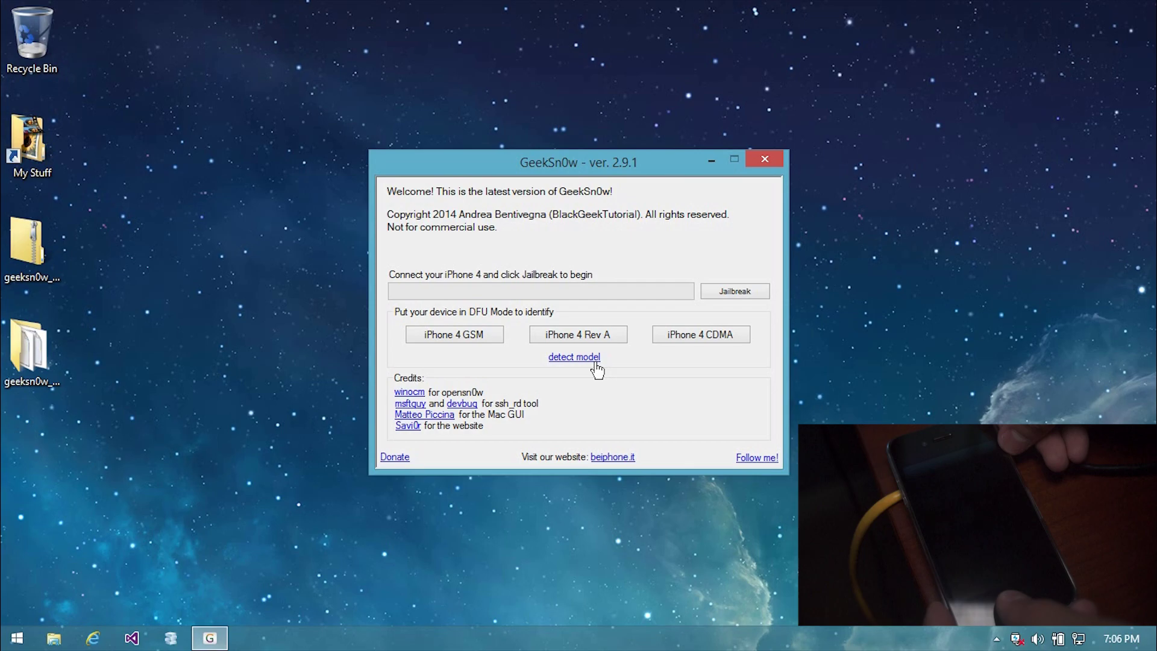
click(594, 362)
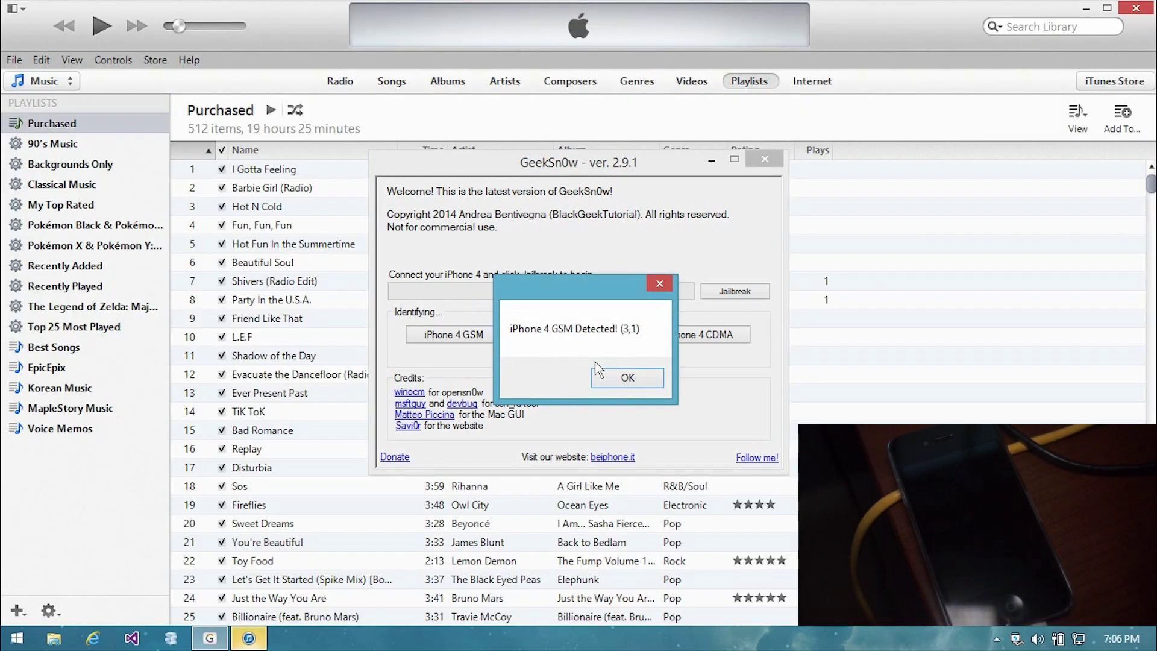
click(627, 378)
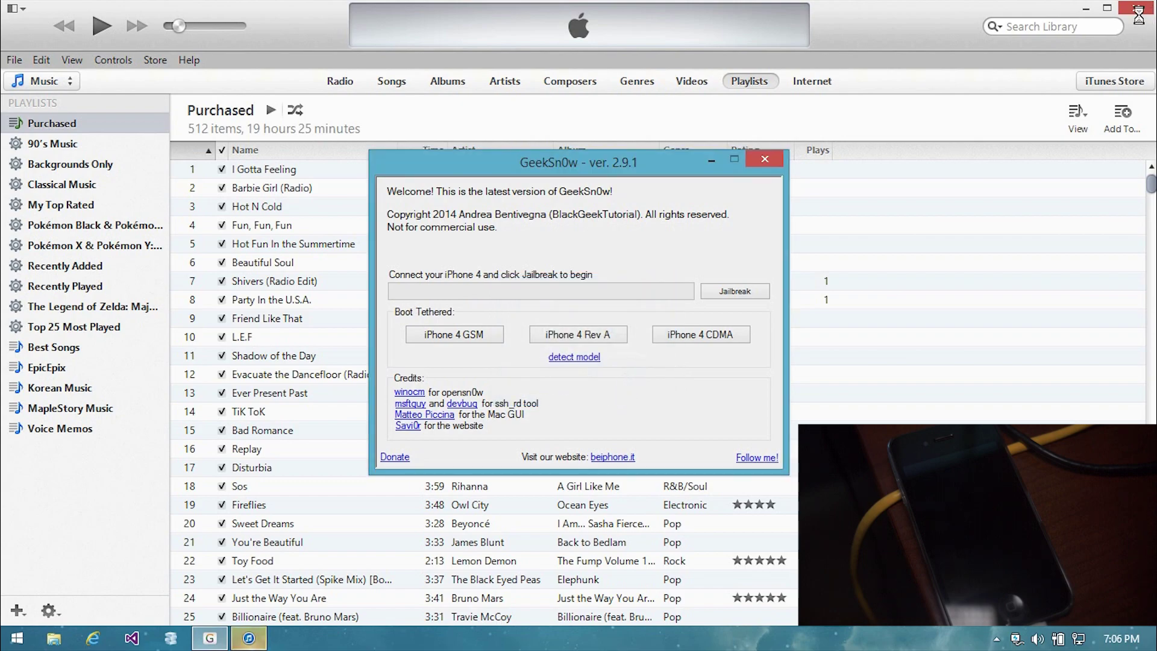
mouse_move(1138, 10)
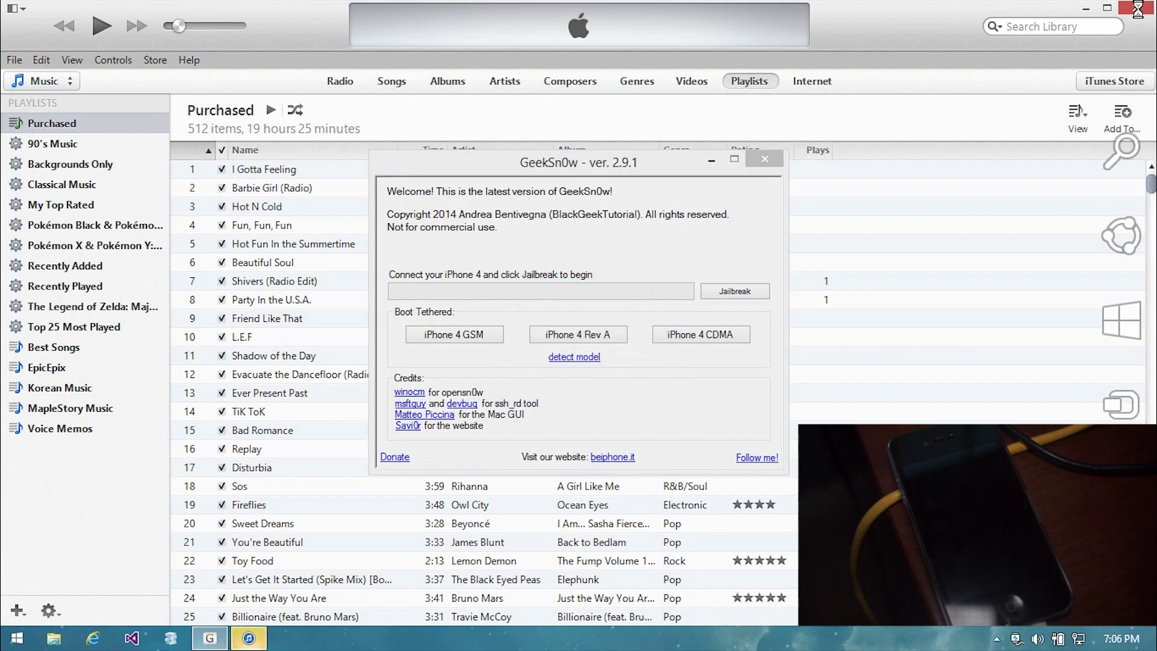
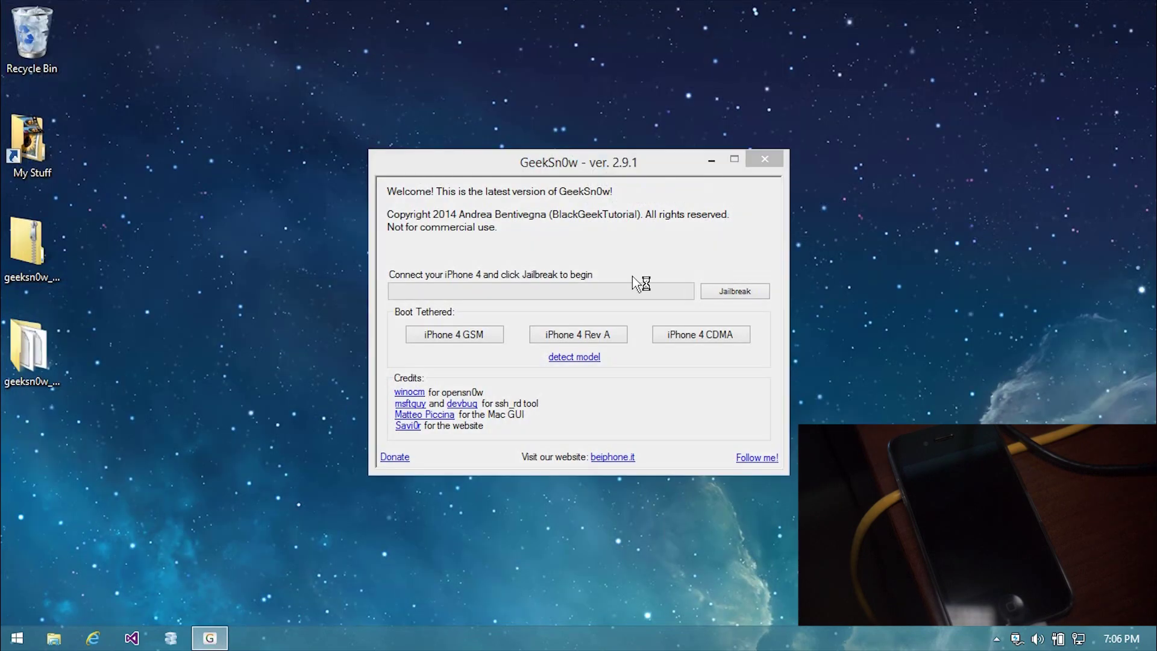
Open Task Manager, arrange it beside the GeekSn0w window, and end the Internet Explorer task
key(ctrl+shift+Escape)
drag(593, 166, 830, 92)
drag(204, 45, 322, 122)
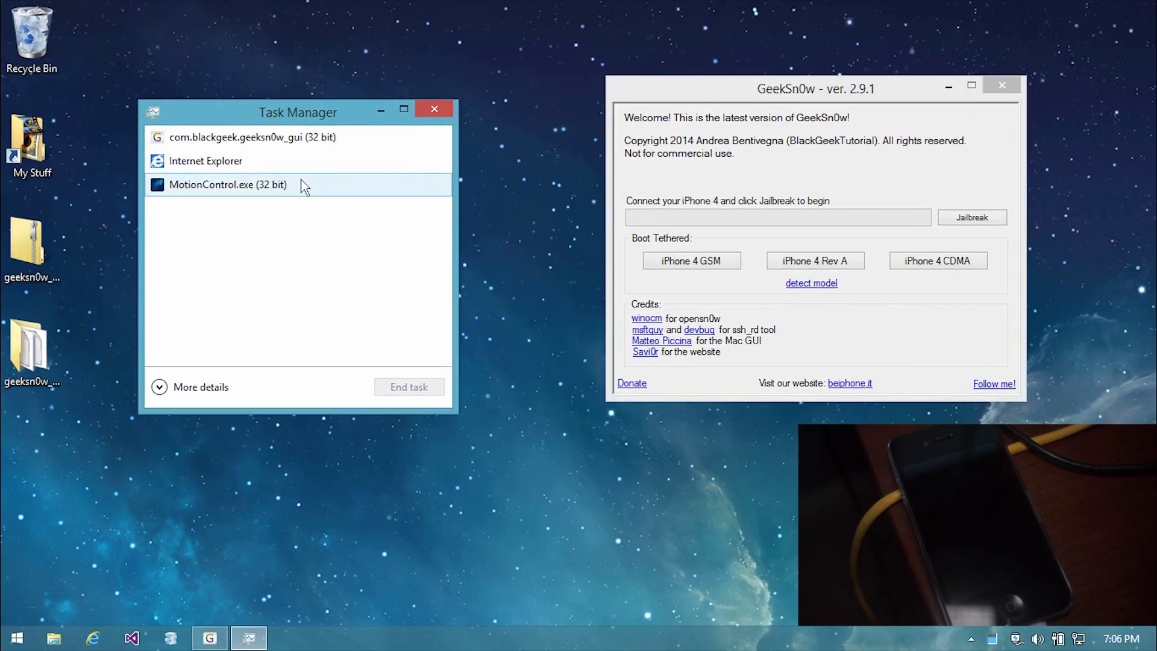
click(305, 161)
click(395, 389)
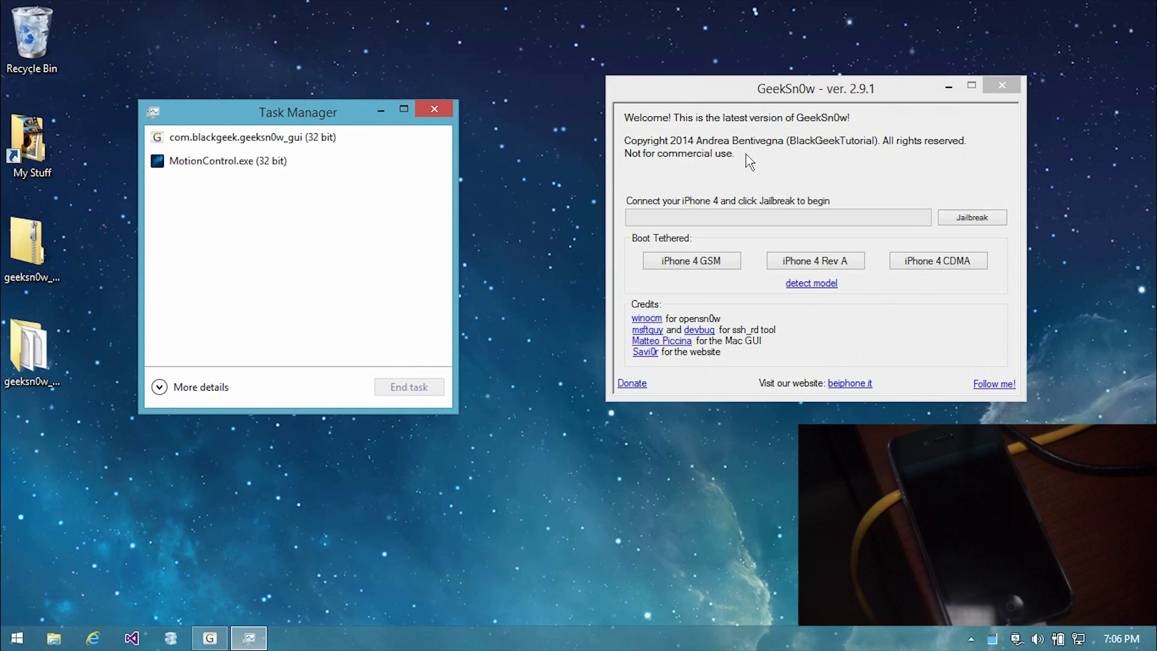
Return to the GeekSn0w window and start the jailbreak of the connected iPhone 4
click(763, 163)
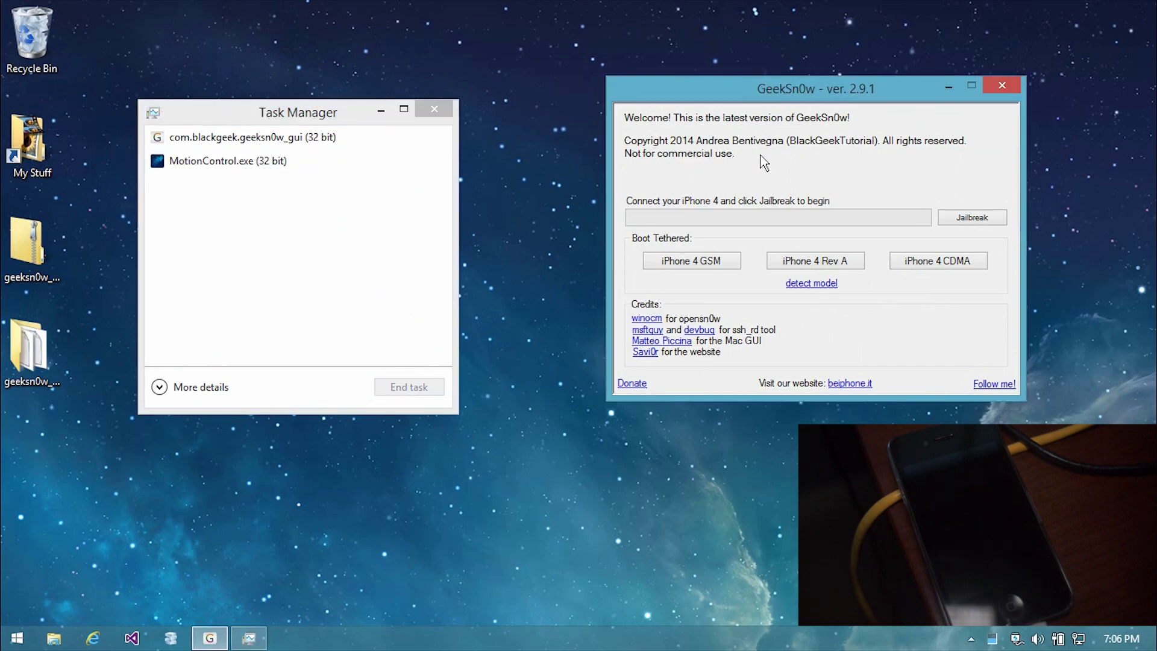
click(977, 226)
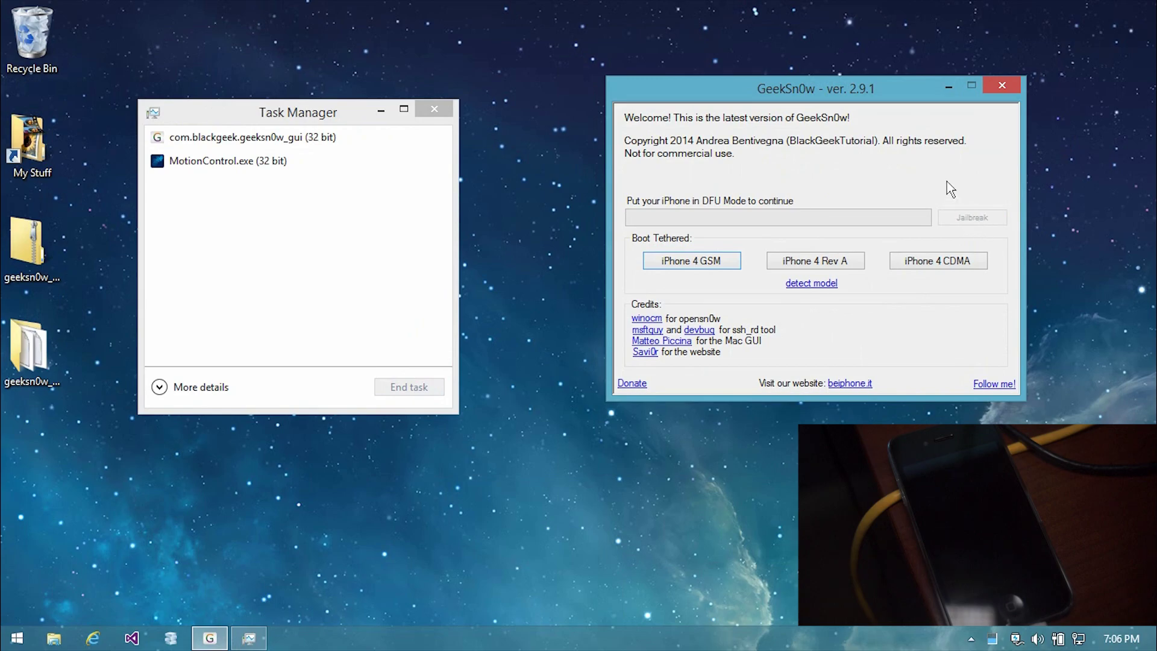
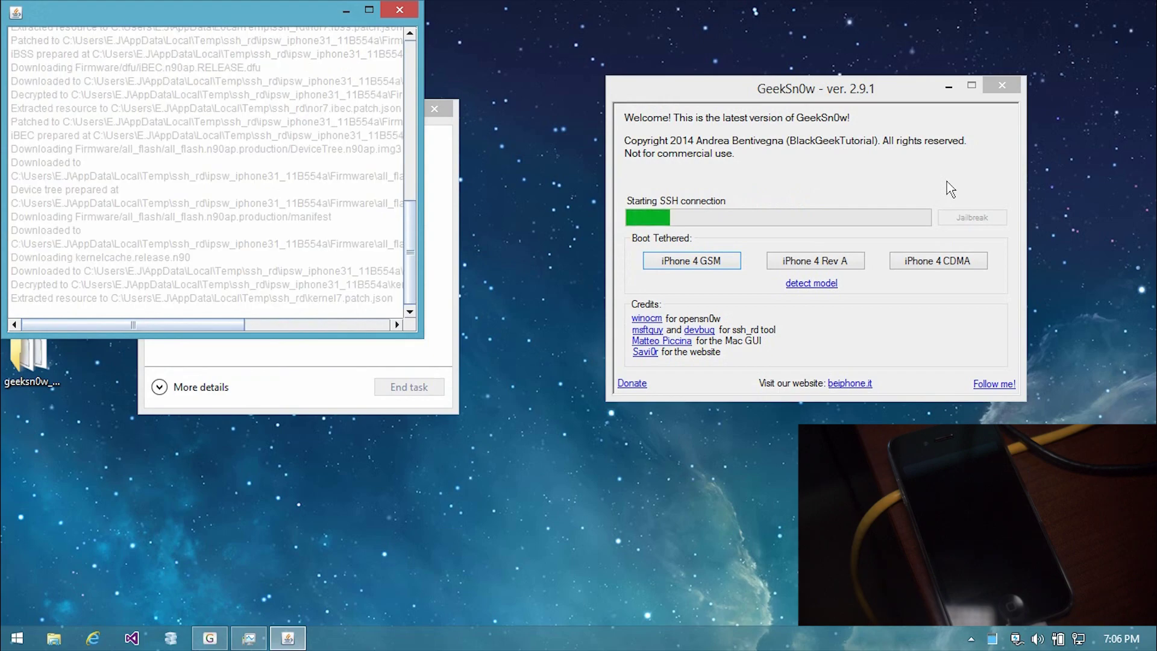
Move the SSH ramdisk log window off the Task Manager's process list, keeping it beside the GeekSn0w window
drag(271, 9, 444, 256)
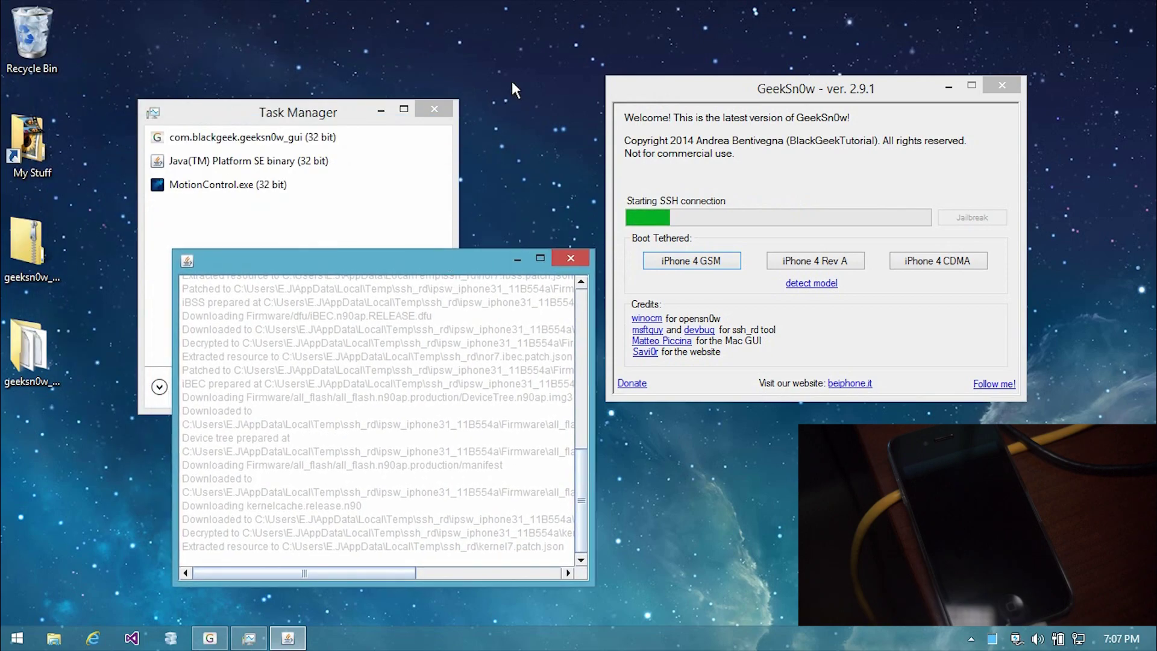